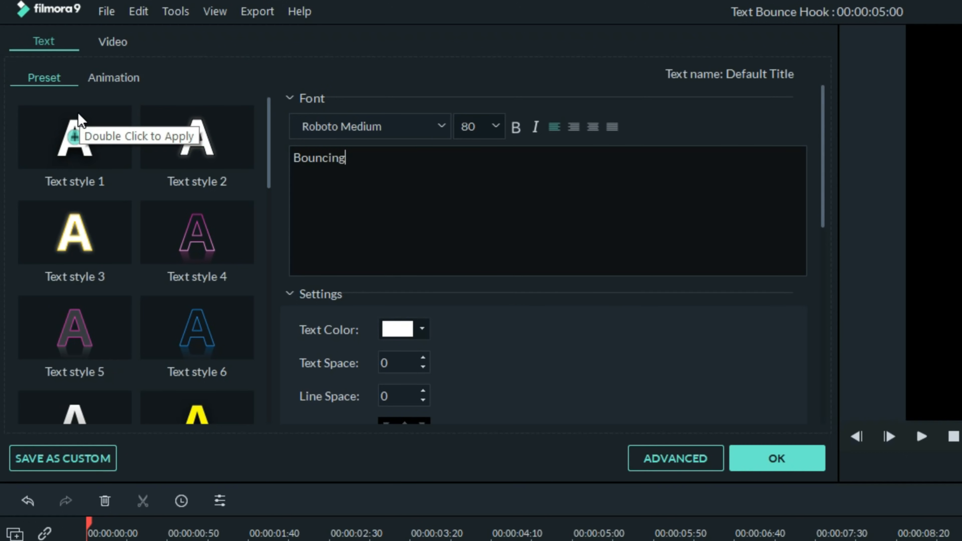
Step: Extend the title to read 'Bouncing Text' and set its font size to 80
type("Text")
left_click(496, 126)
scroll(478, 181, "up", 2)
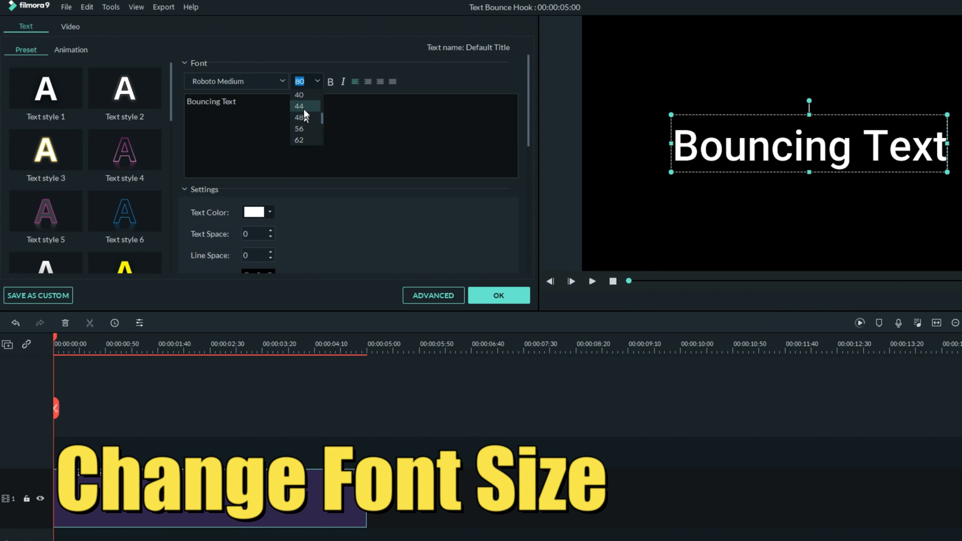
left_click(305, 106)
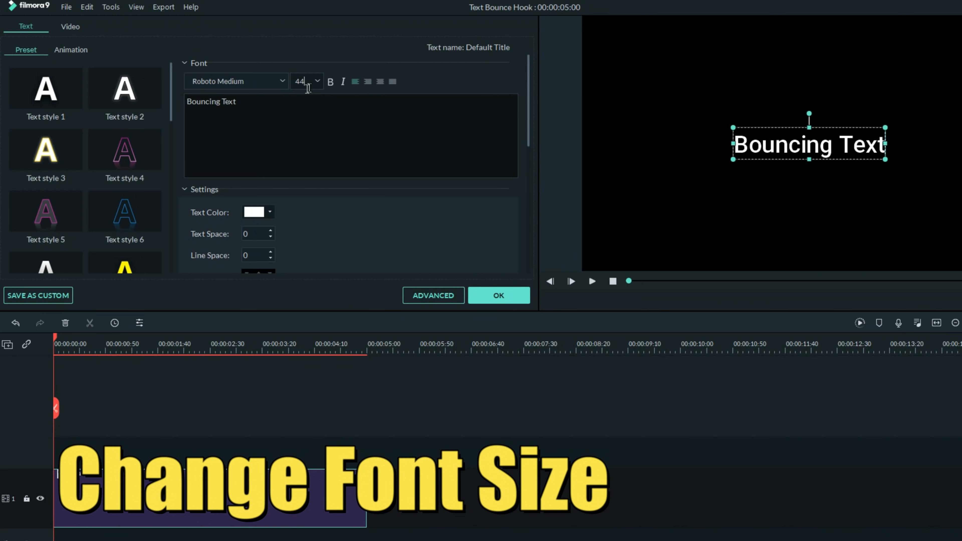
left_click(319, 81)
left_click(307, 119)
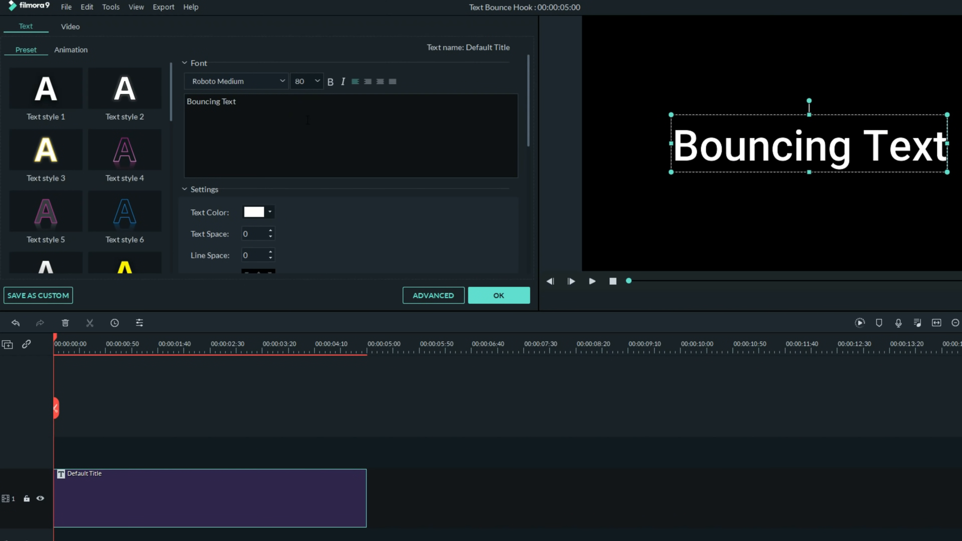
Step: Change the title's font to the Yummy script font
left_click(283, 80)
scroll(282, 152, "down", 3)
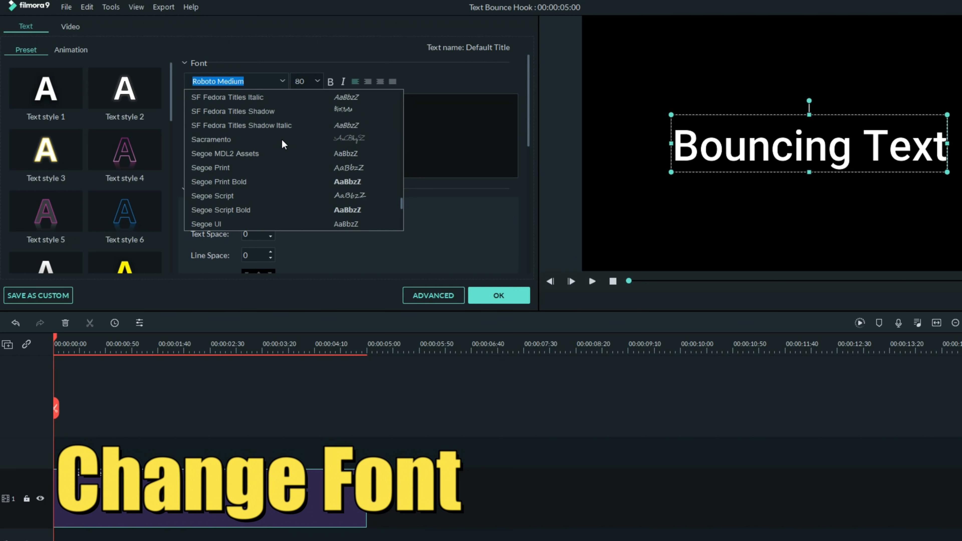
scroll(282, 142, "down", 10)
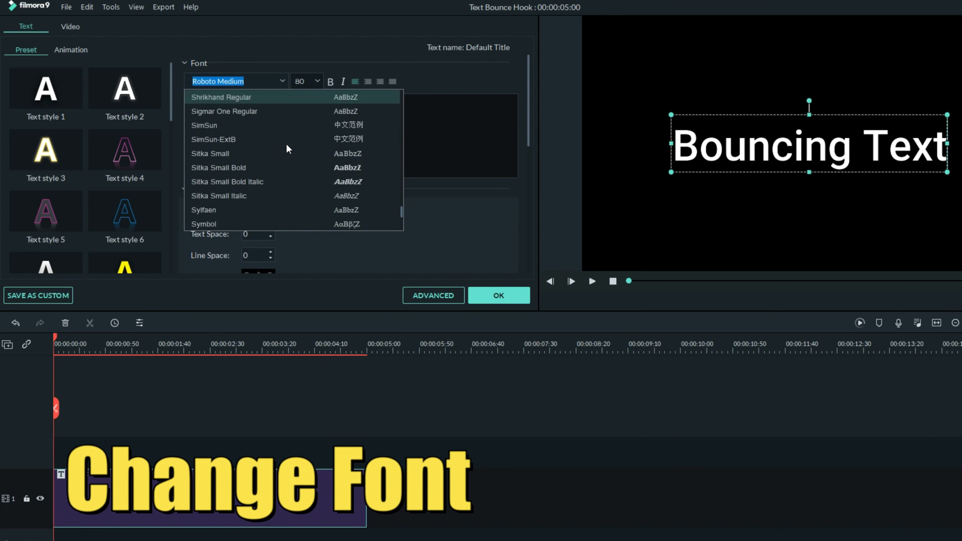
scroll(286, 144, "down", 5)
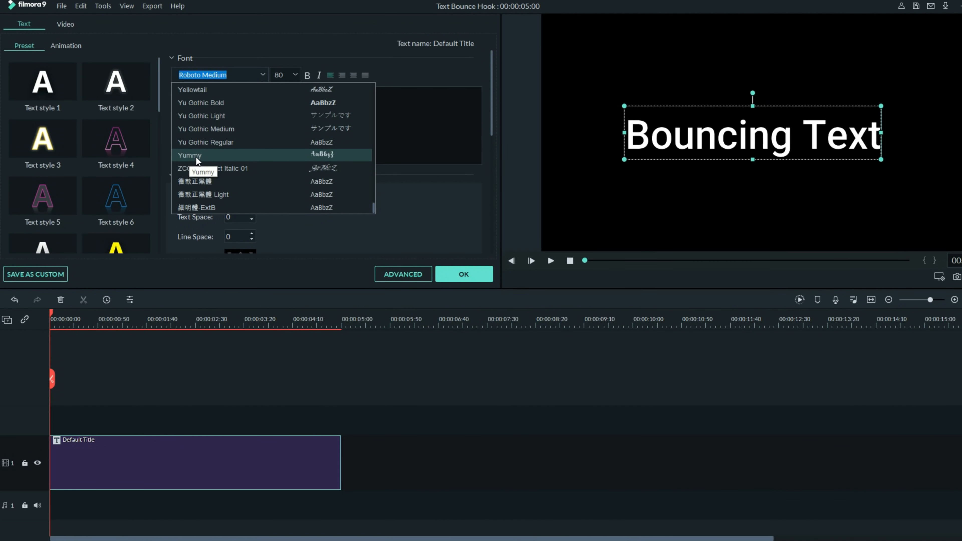
left_click(195, 154)
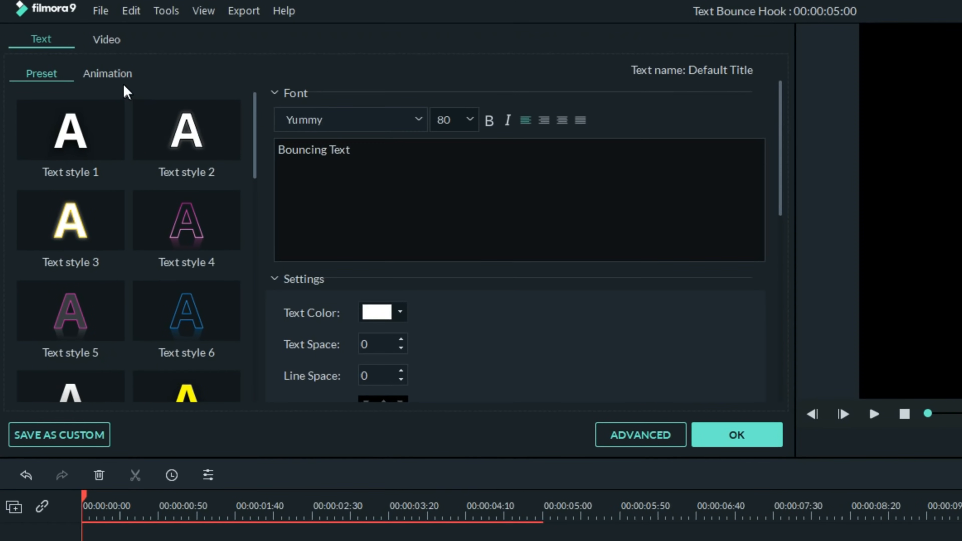
Step: Apply the Up Down 2 animation preset to the Bouncing Text title and confirm with OK
left_click(110, 76)
scroll(174, 197, "down", 3)
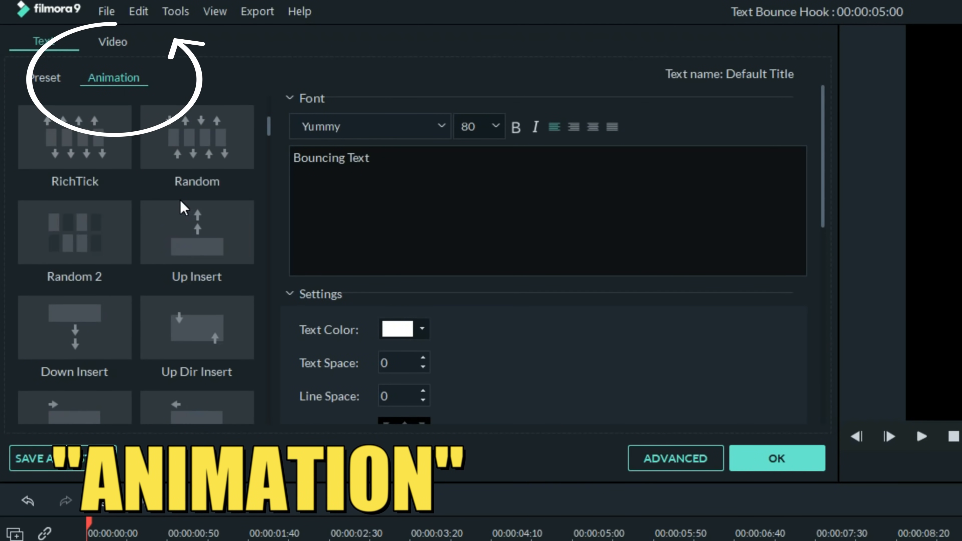
scroll(180, 201, "down", 15)
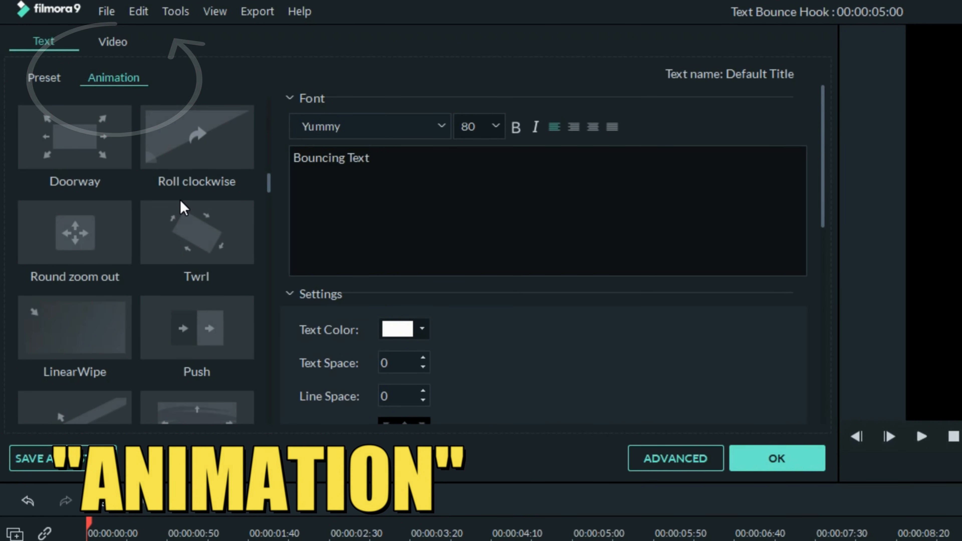
scroll(179, 201, "down", 15)
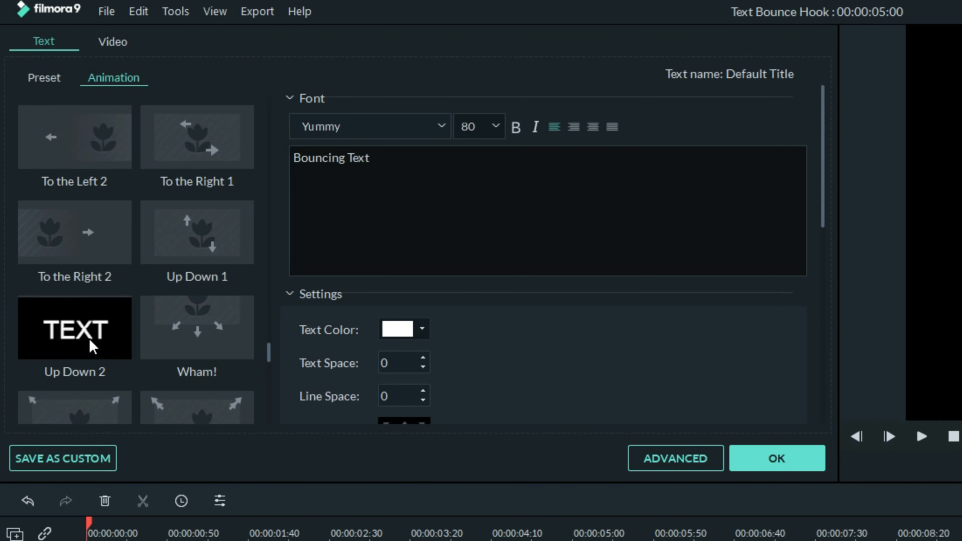
left_click(84, 338)
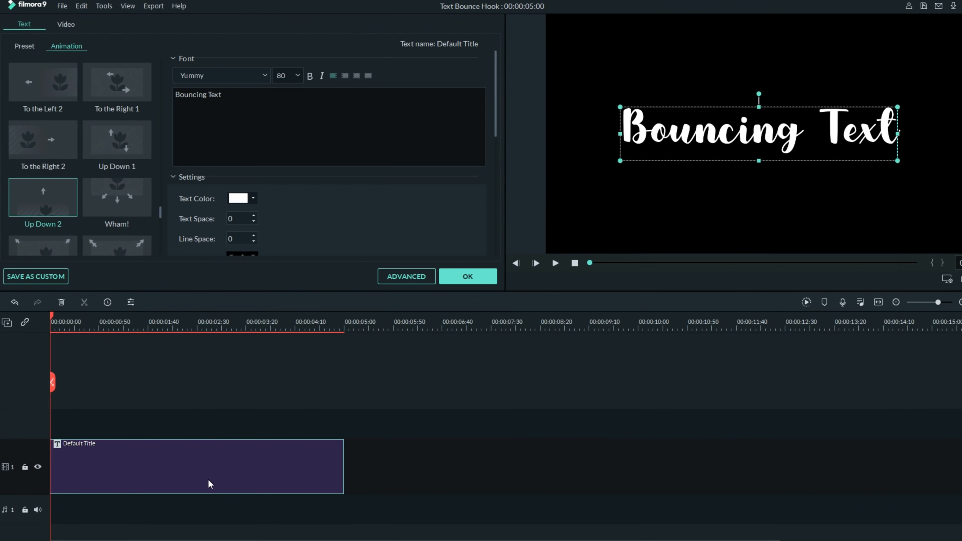
left_click(469, 269)
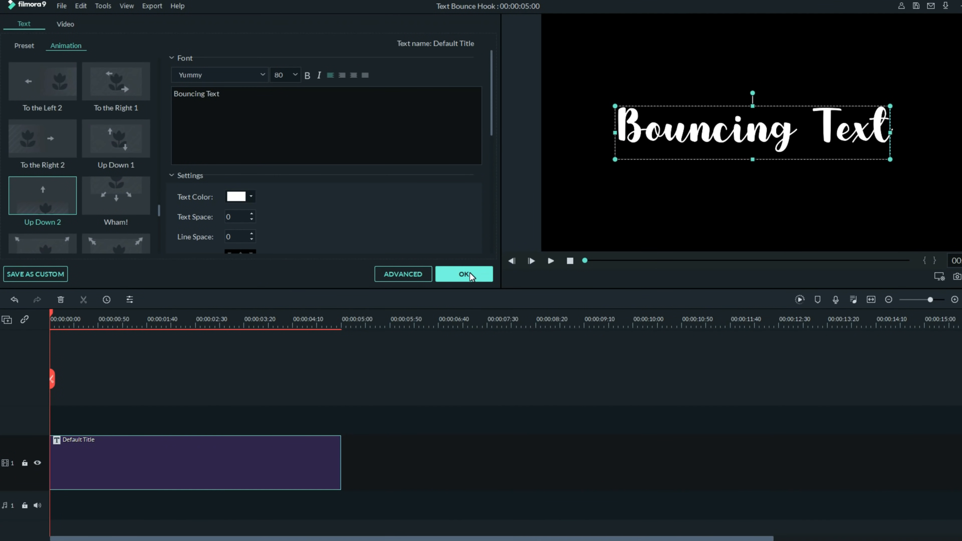
Step: Preview the animated title, then find and preview the Mild filter under Effects > Filters > Shake
left_click(549, 261)
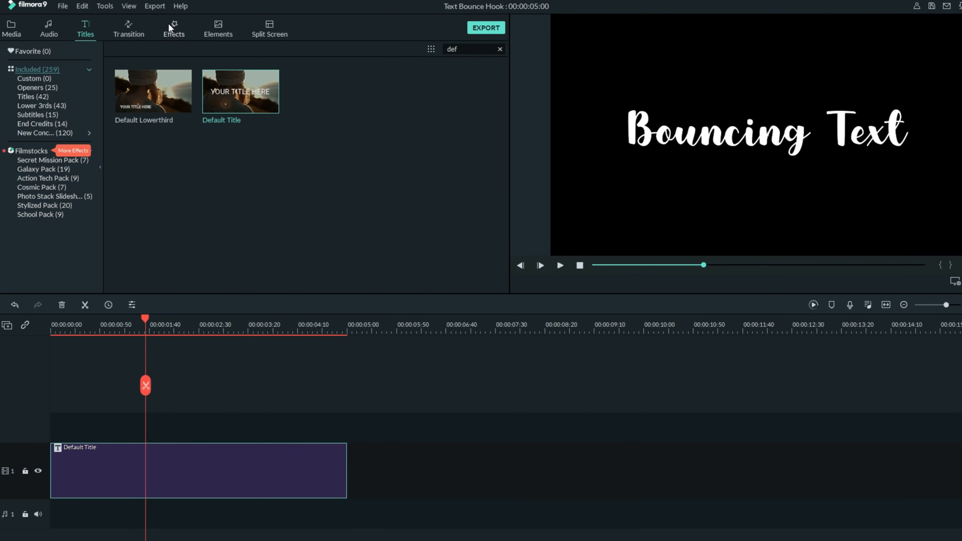
left_click(173, 31)
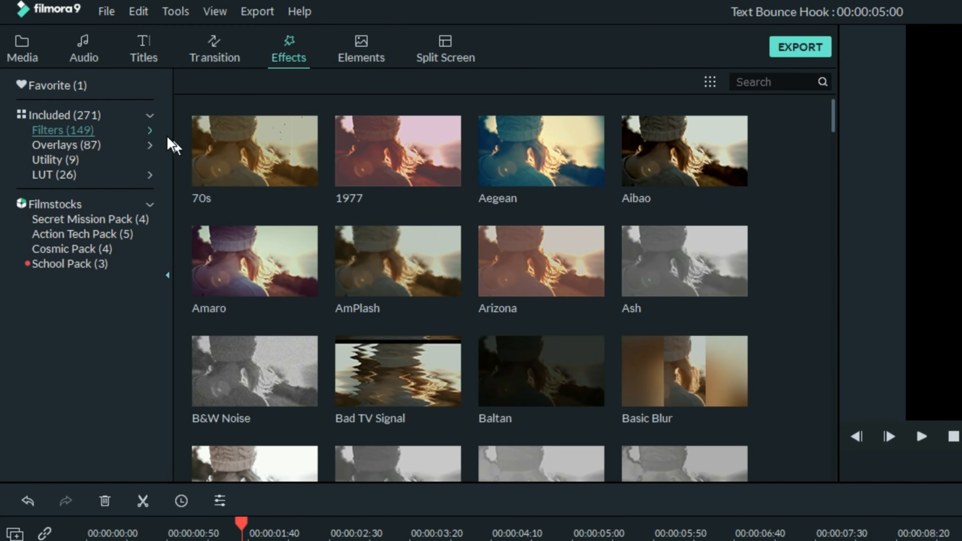
left_click(150, 130)
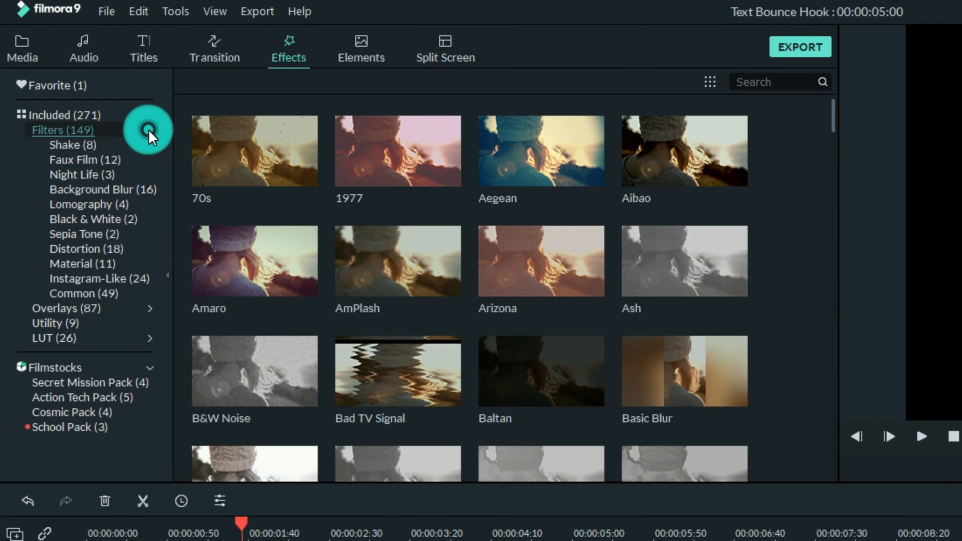
left_click(73, 145)
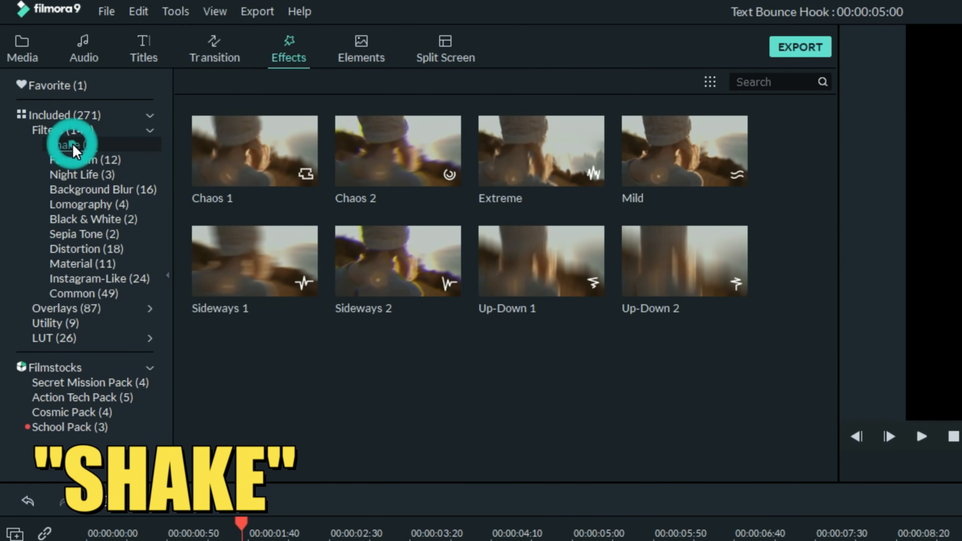
left_click(674, 152)
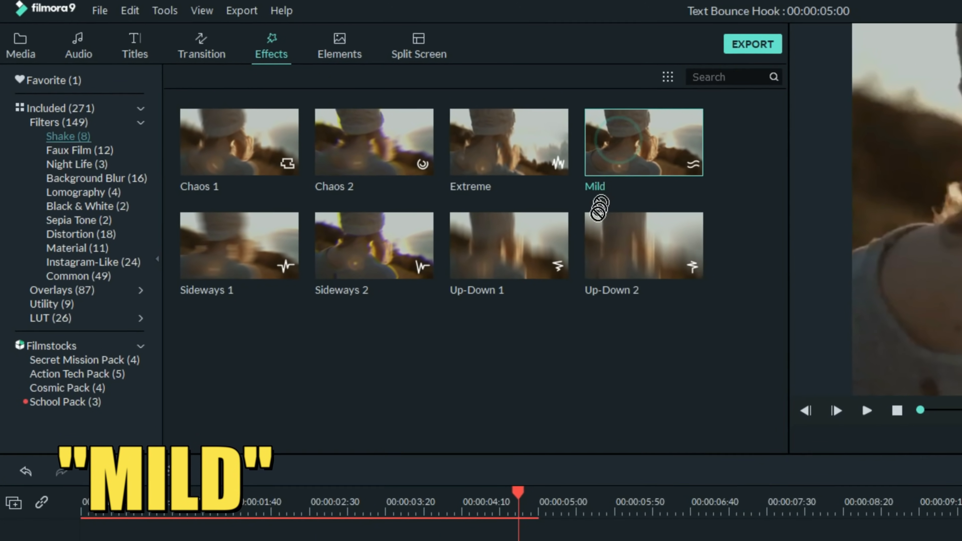
Step: Place the Mild shake on track 2, stretch it across the title, and play it back
left_click_drag(661, 156, 124, 412)
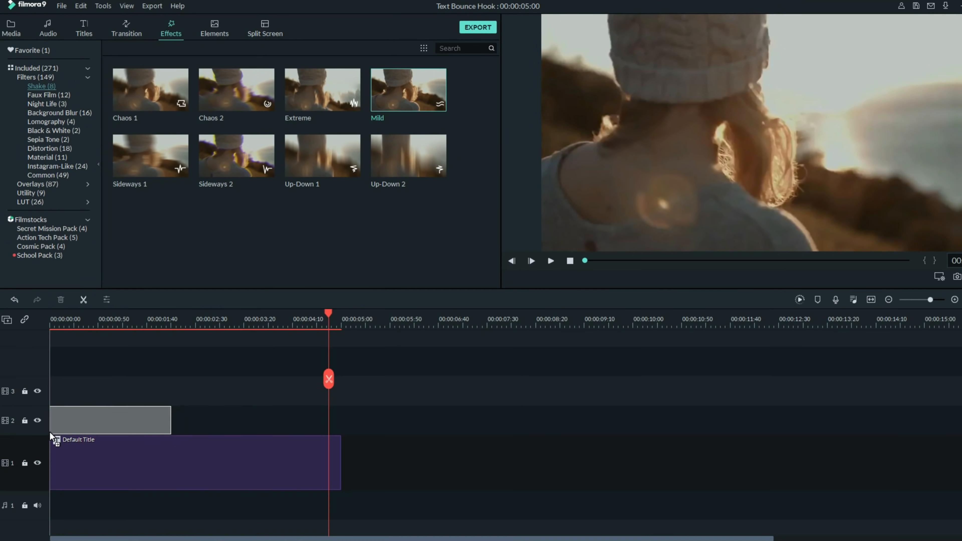
left_click_drag(50, 432, 49, 433)
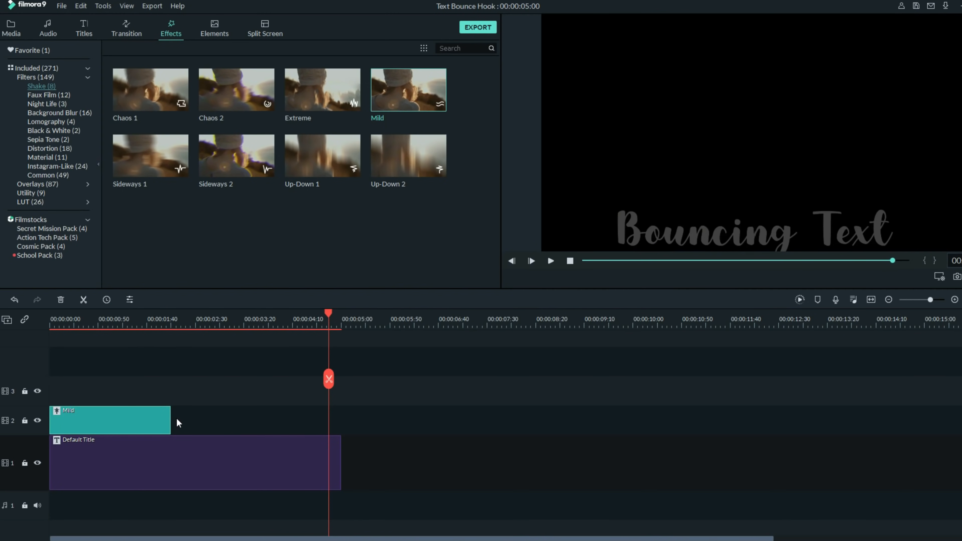
left_click_drag(171, 421, 382, 416)
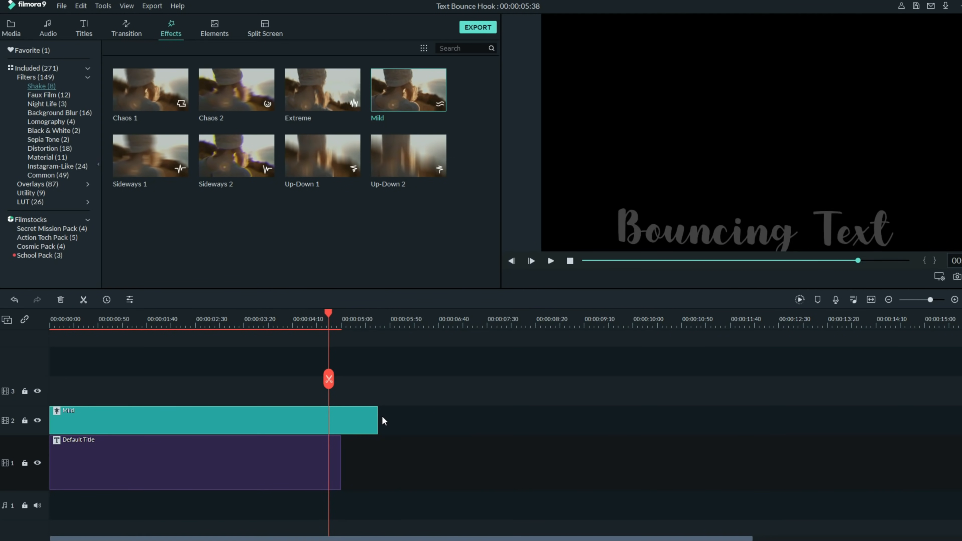
left_click(512, 261)
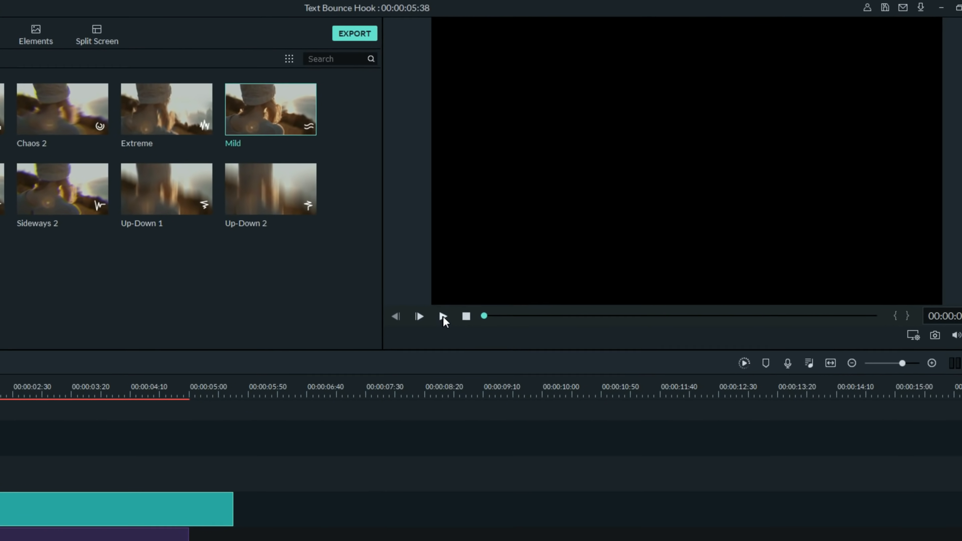
left_click(444, 317)
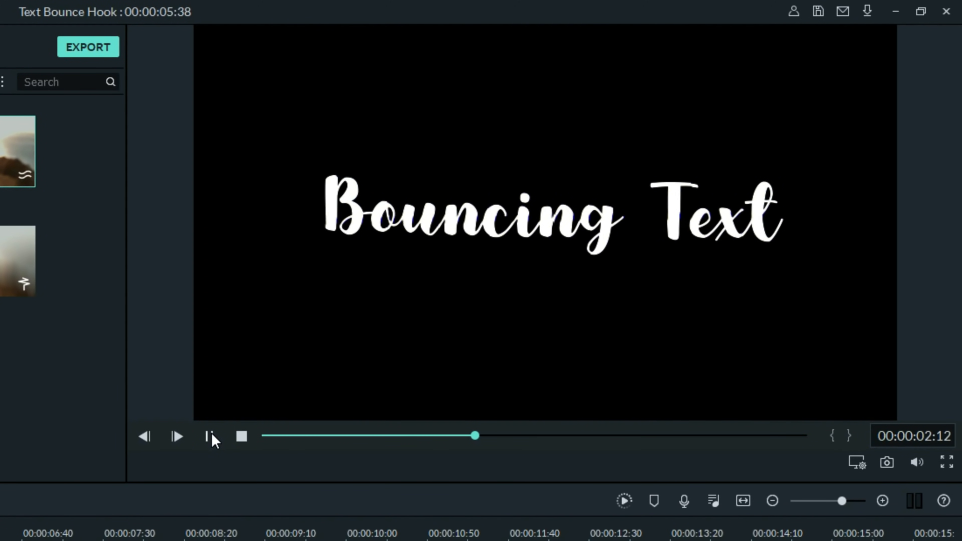
Step: Pause playback and trim the Default Title clip to end near 00:00:01:21
left_click(209, 436)
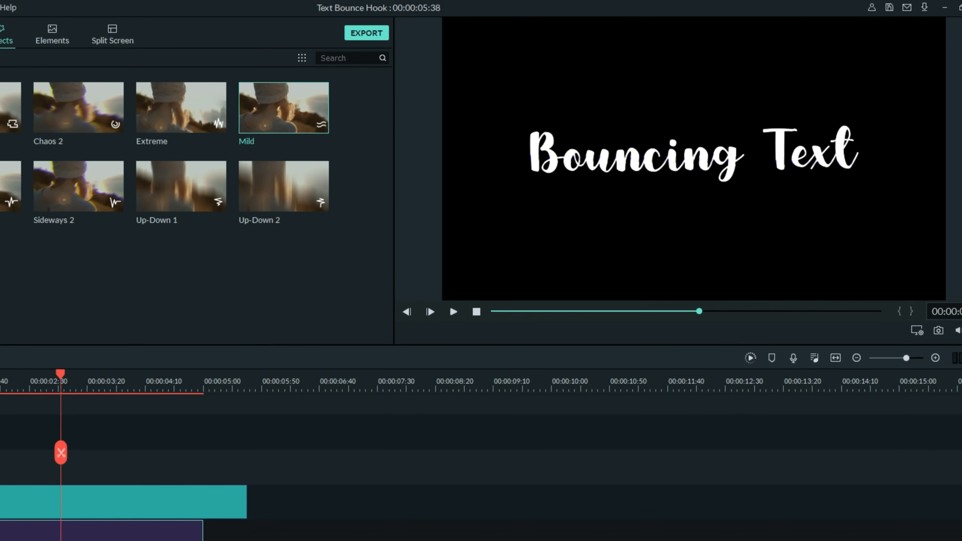
left_click_drag(340, 458, 207, 472)
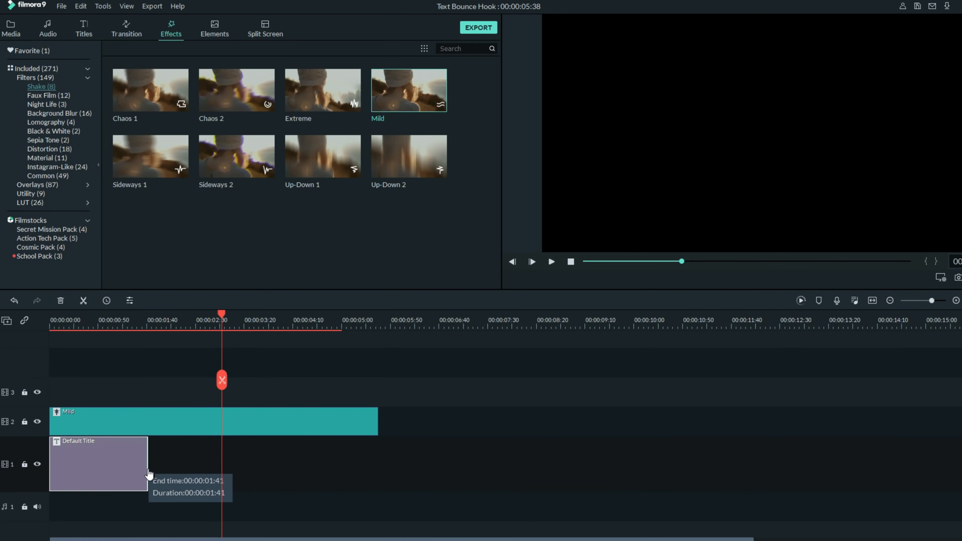
left_click_drag(135, 472, 133, 472)
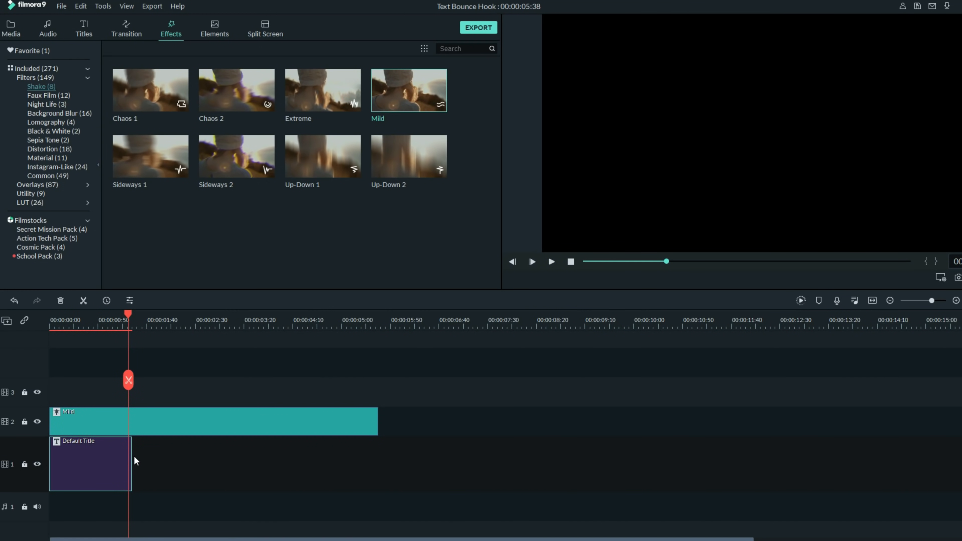
left_click_drag(129, 461, 129, 461)
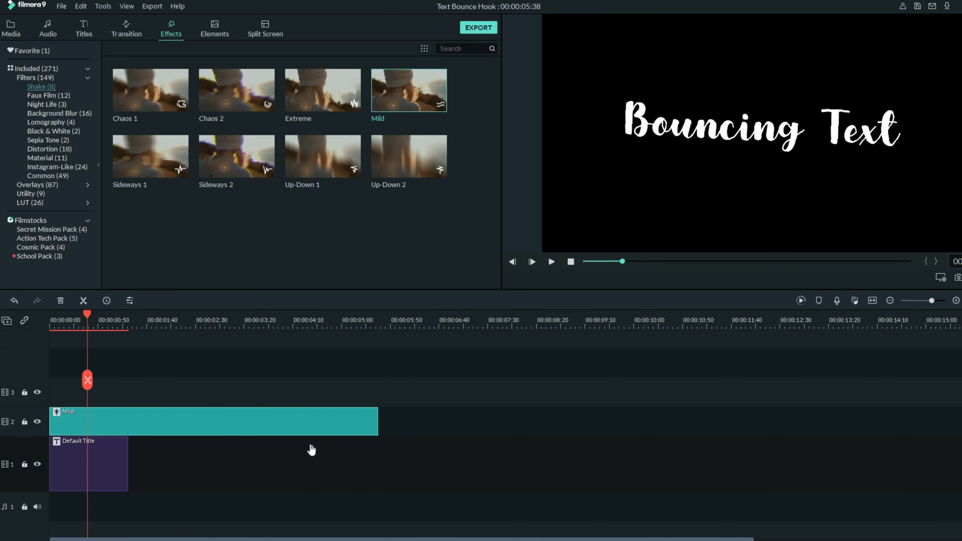
Step: Review the Mild shake settings (Position Z 16.86) and confirm them
double_click(295, 425)
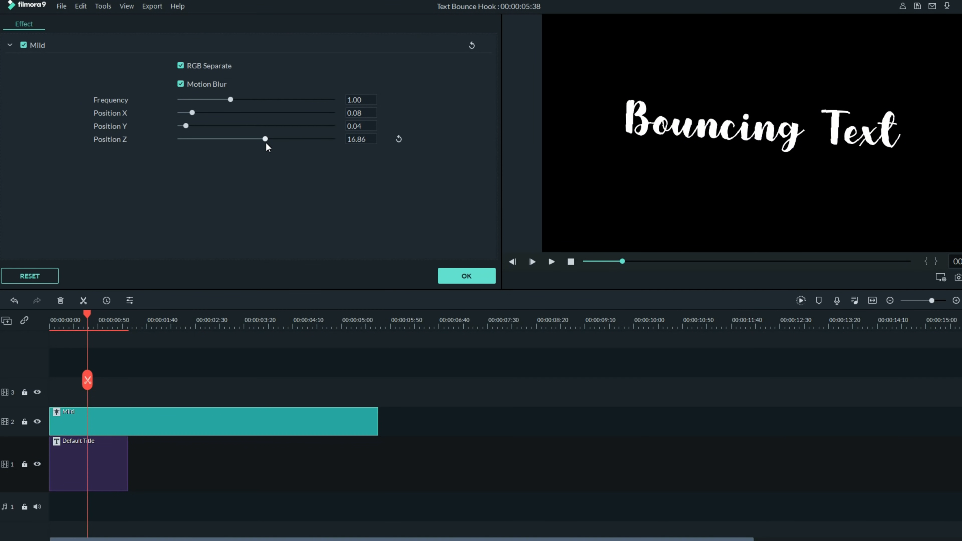
left_click(485, 273)
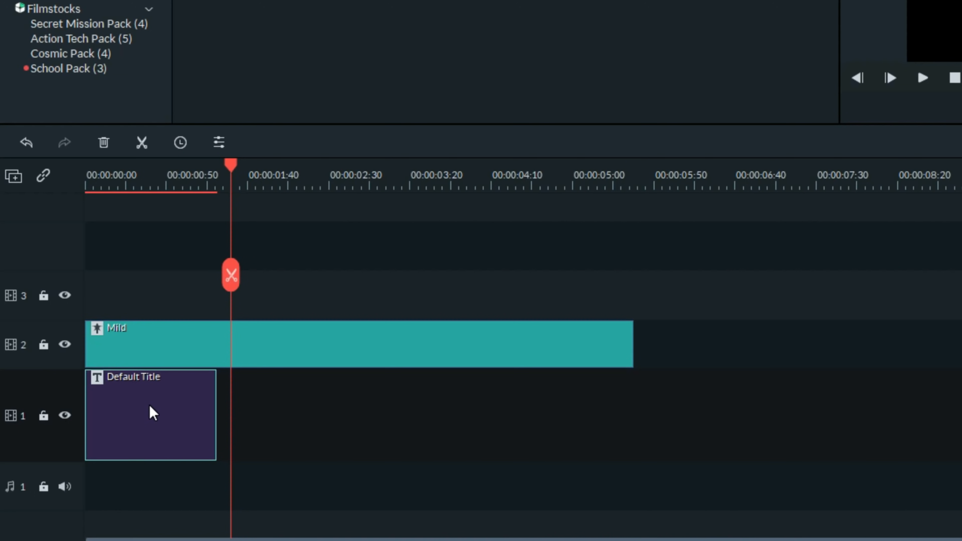
right_click(154, 413)
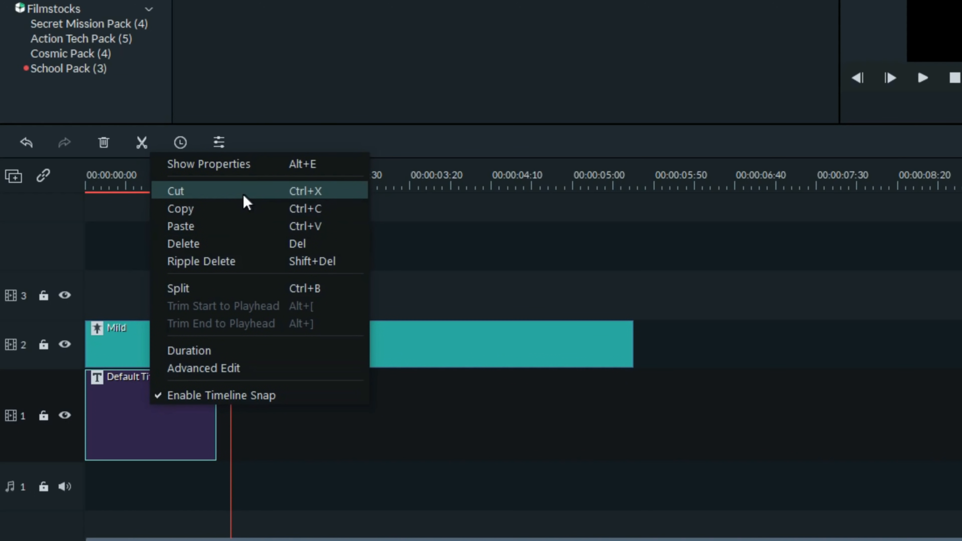
Step: Paste a copy of the Default Title at the playhead and change its text to 'Pretty cool, huh?'
left_click(232, 205)
right_click(243, 410)
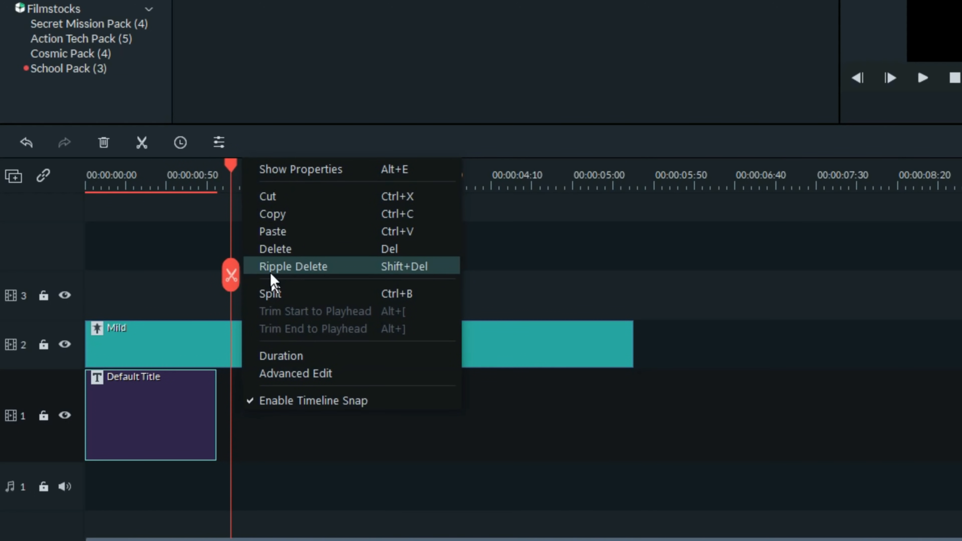
left_click(282, 235)
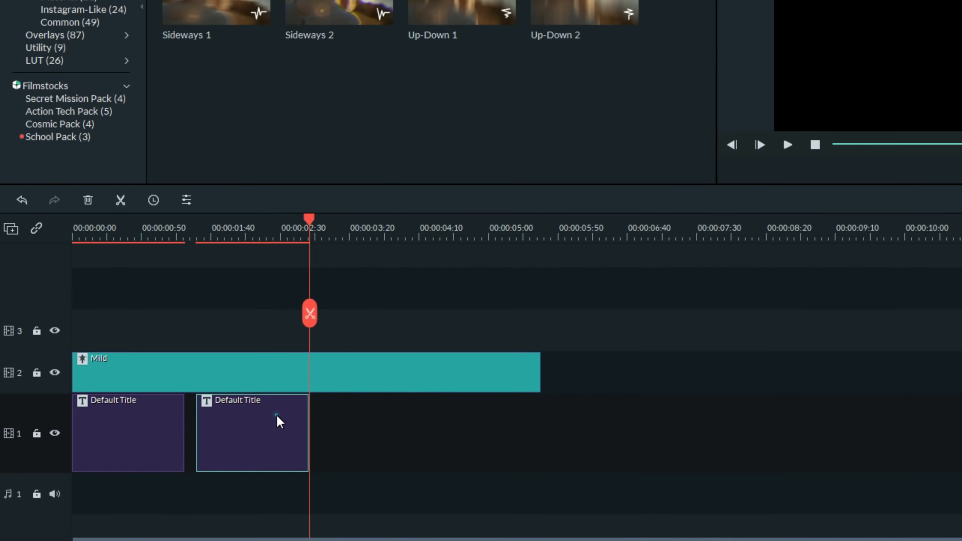
double_click(322, 396)
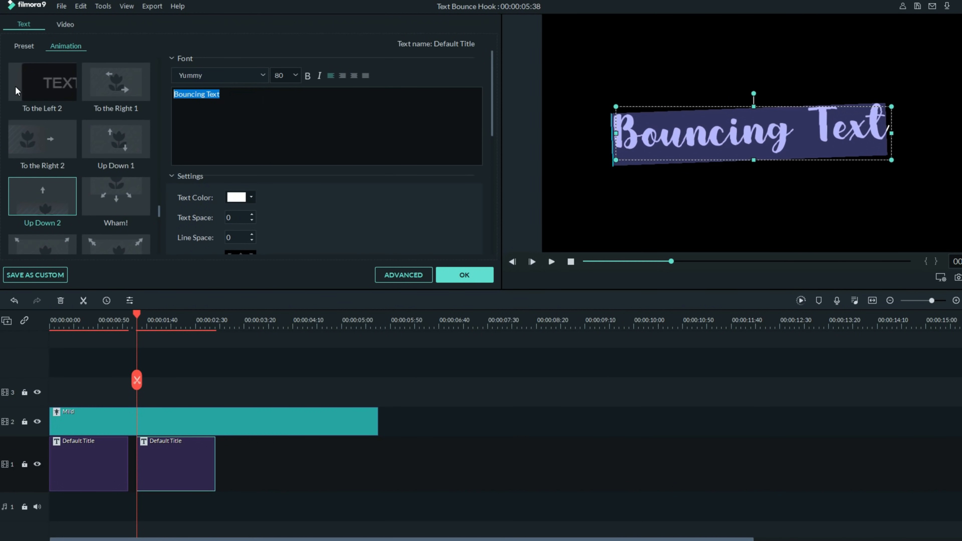
type("Pretty cool, huh?")
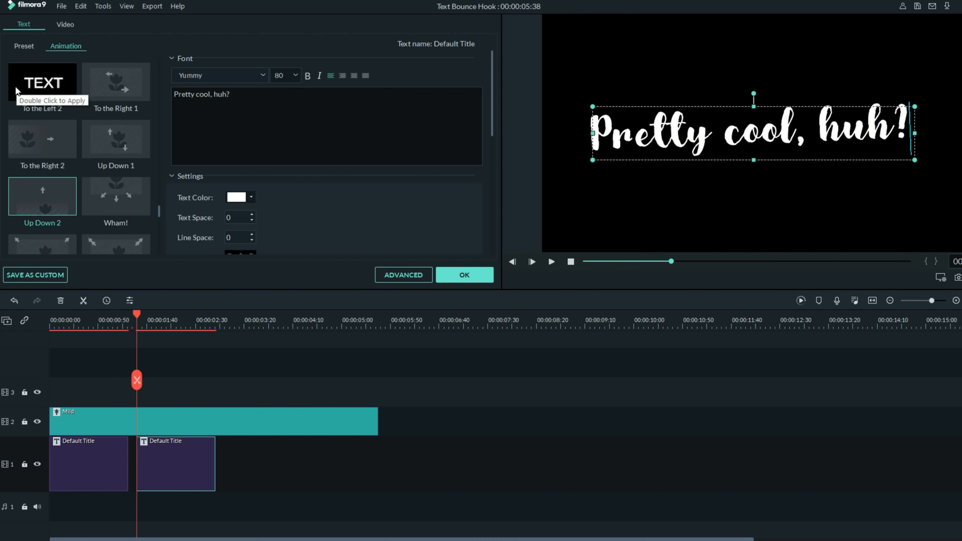
Step: Preview the new title, then shorten the Mild shake clip to end at 00:00:02:58
left_click(552, 262)
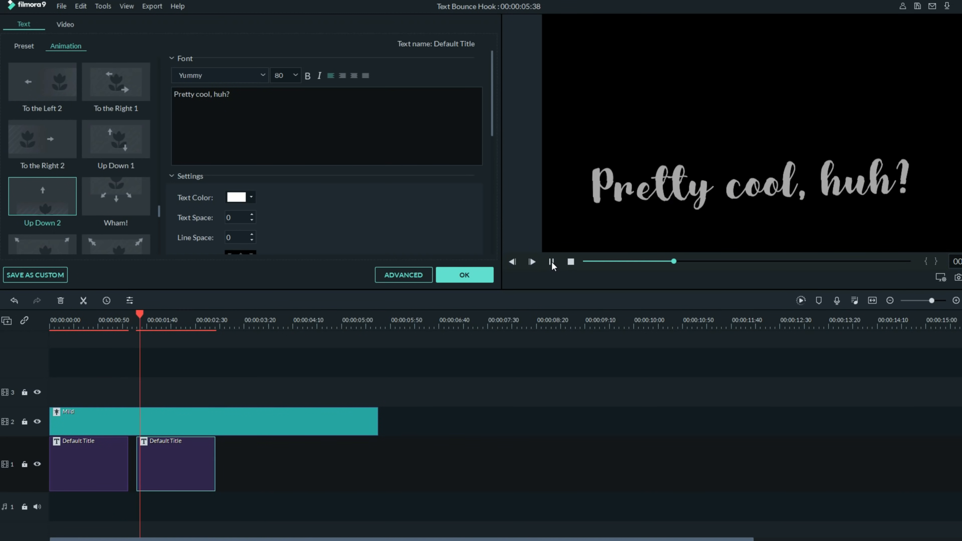
left_click(552, 262)
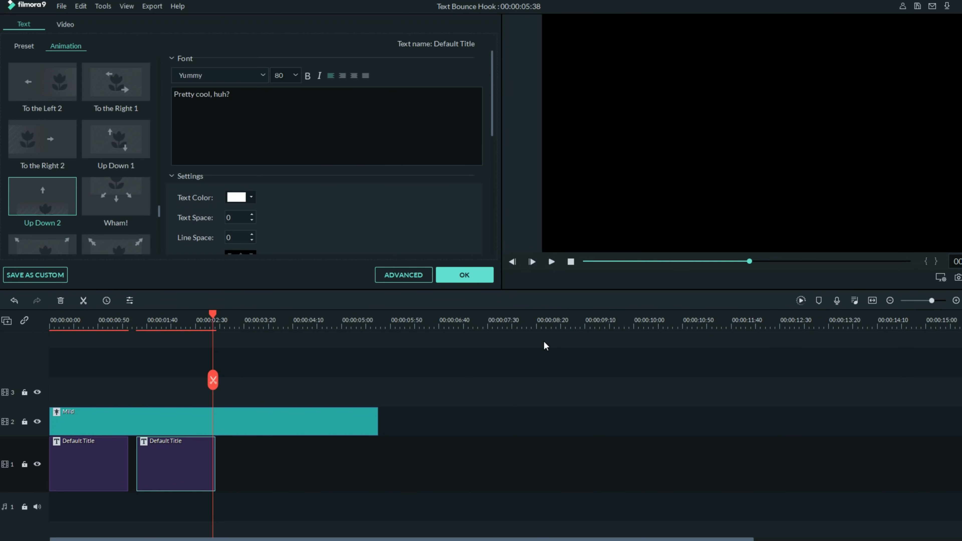
left_click_drag(377, 421, 223, 418)
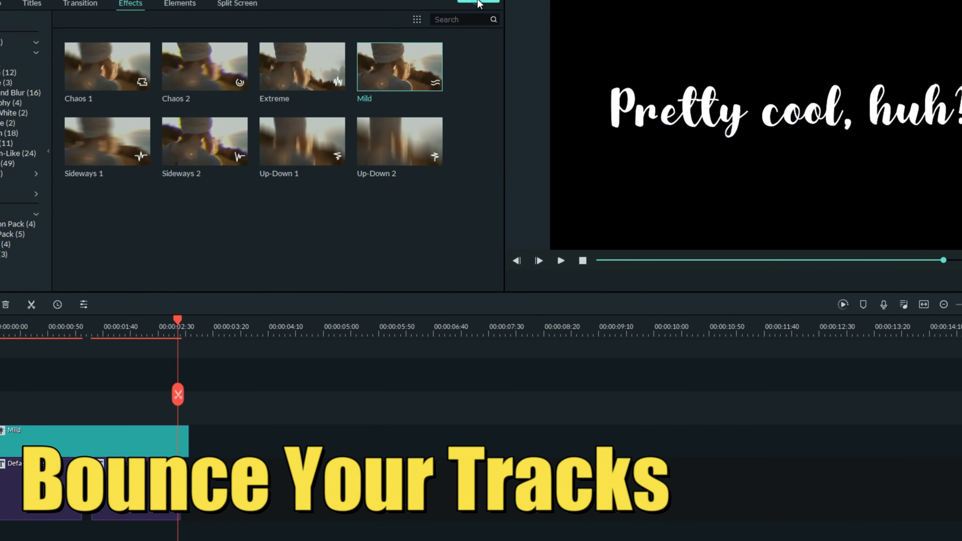
Step: Export the project as the MP4 'Bouncing Text', then delete all clips from the timeline
key("ctrl+e")
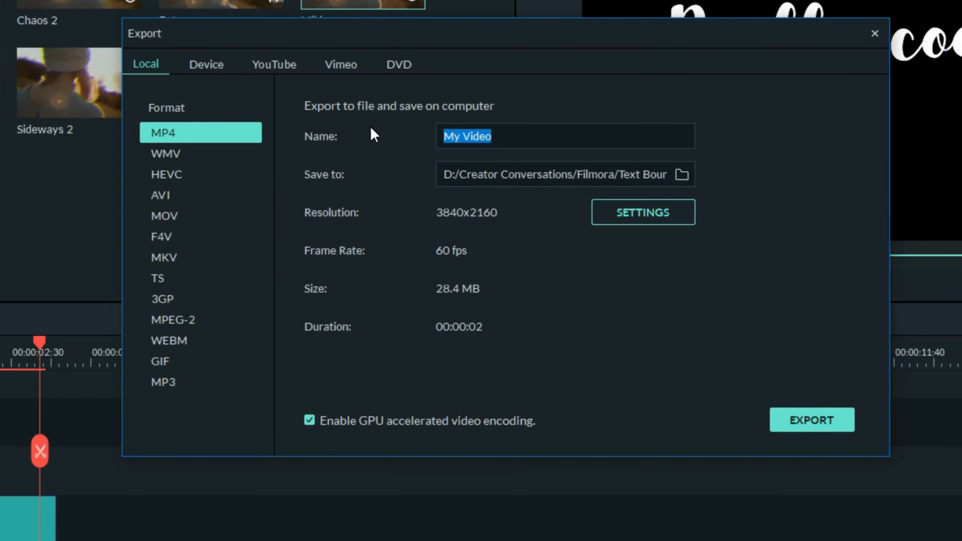
type("Bouncing Text")
left_click(786, 409)
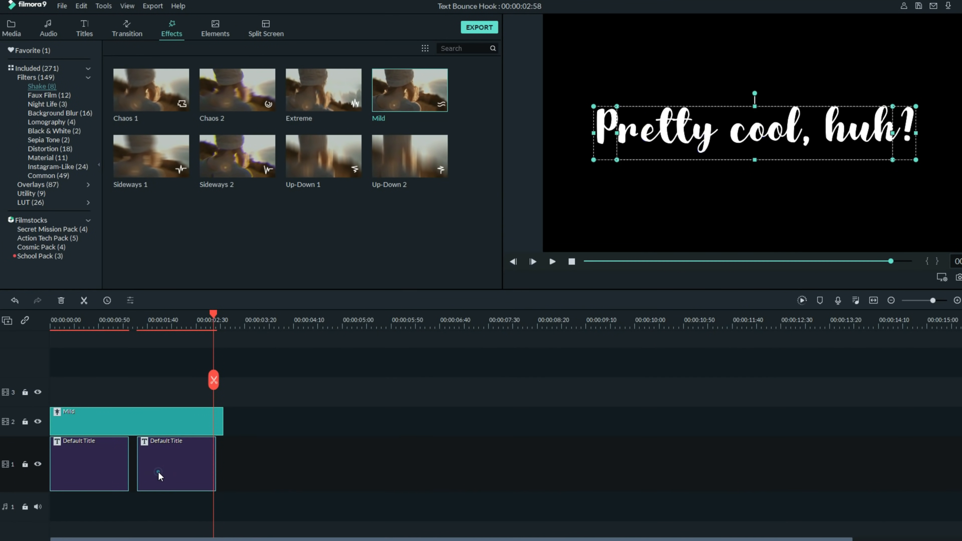
key("ctrl+a")
key("Delete")
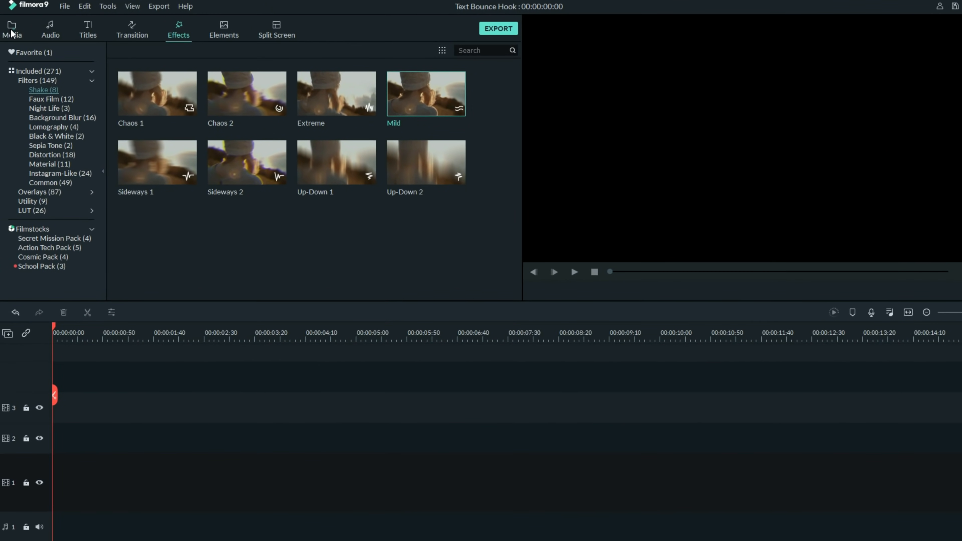
Step: Import the Bouncing Text video, placing Rainy Day - 5278 on track 1 and Bouncing Text on track 2
left_click(11, 28)
left_click(174, 67)
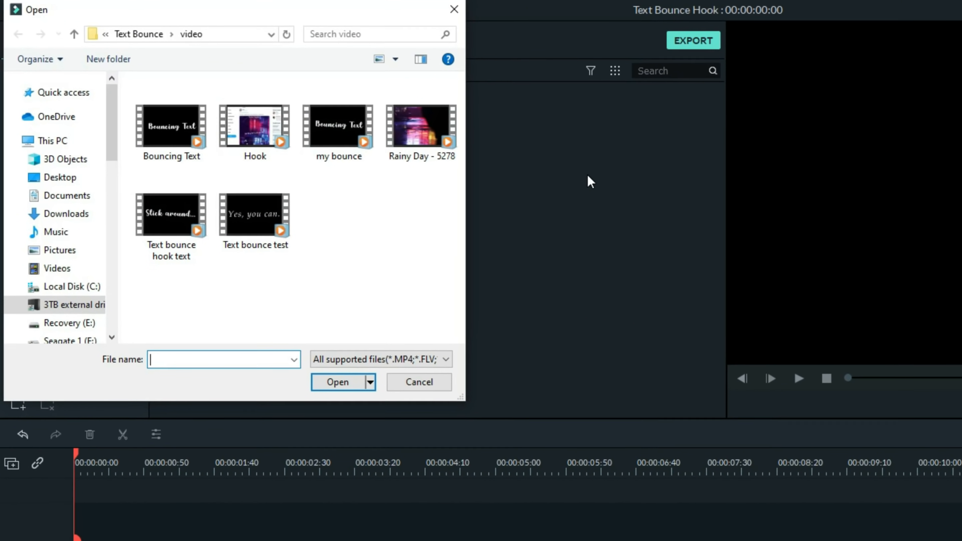
double_click(165, 114)
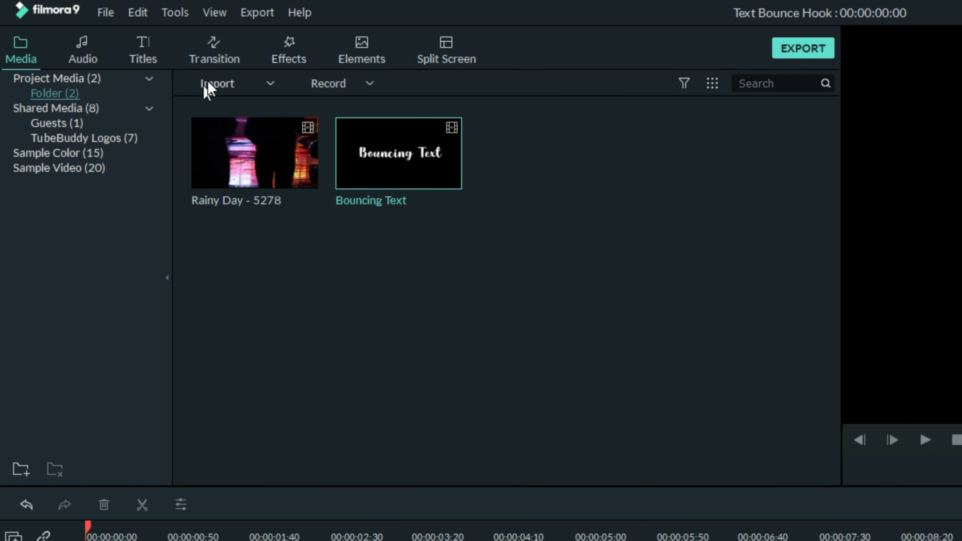
left_click_drag(284, 150, 52, 535)
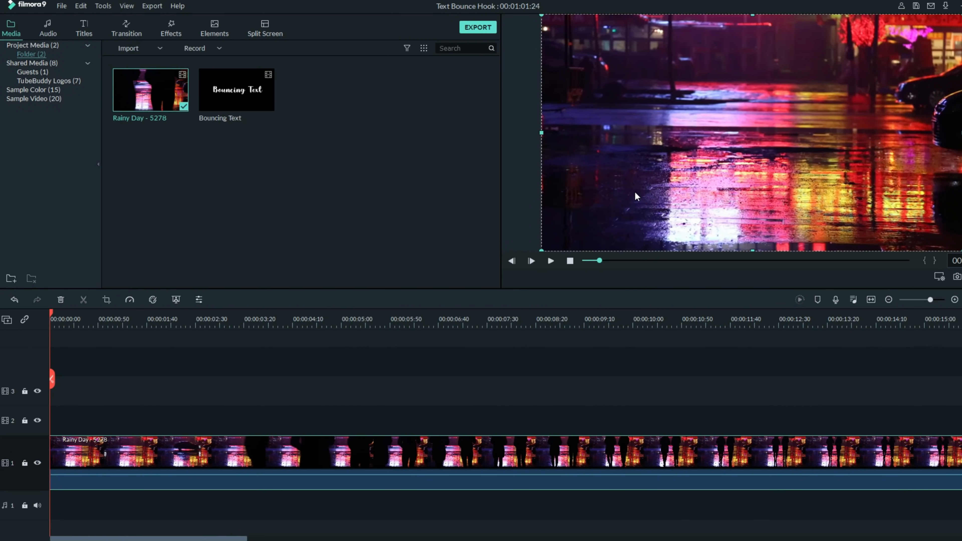
left_click_drag(179, 249, 55, 431)
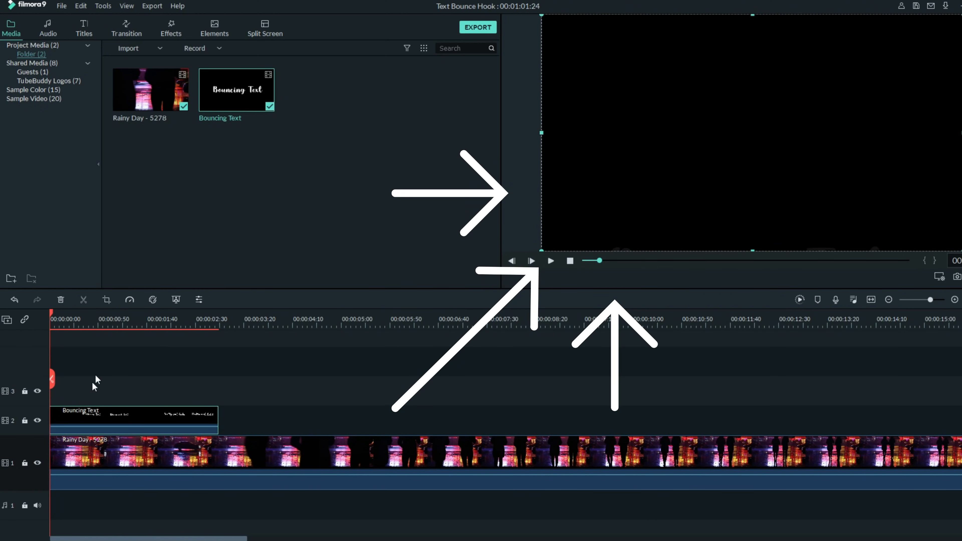
Step: Enable Chroma Key on the Bouncing Text clip and eyedrop its black background to key it out
double_click(165, 418)
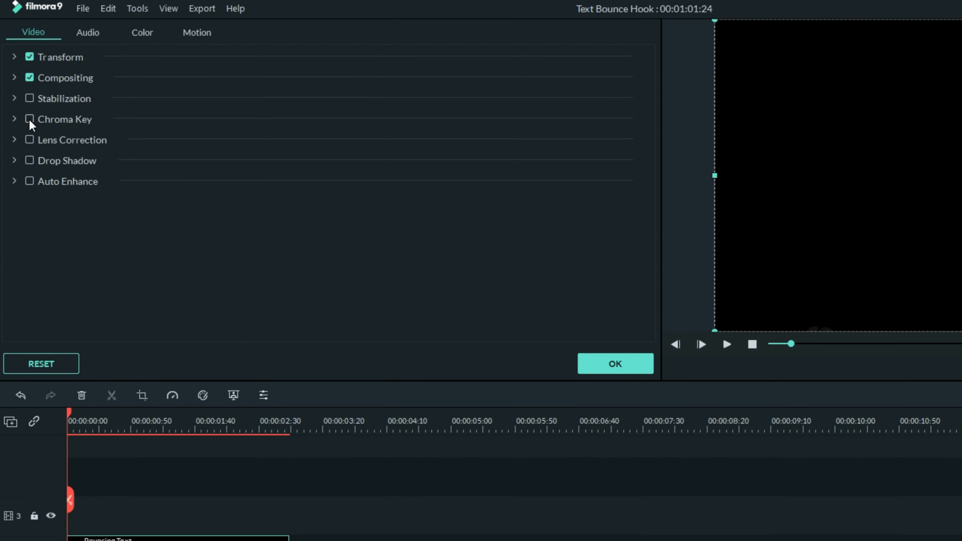
left_click(30, 119)
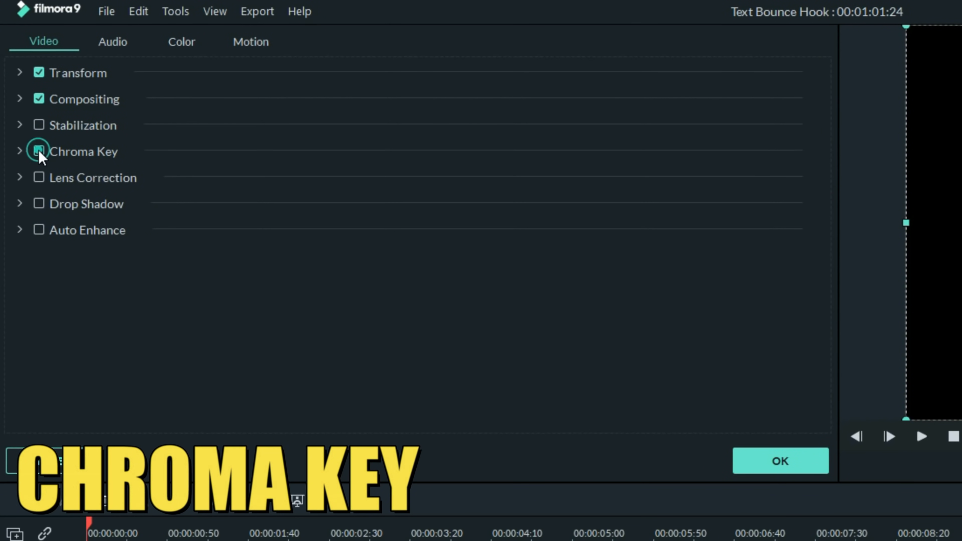
left_click(356, 194)
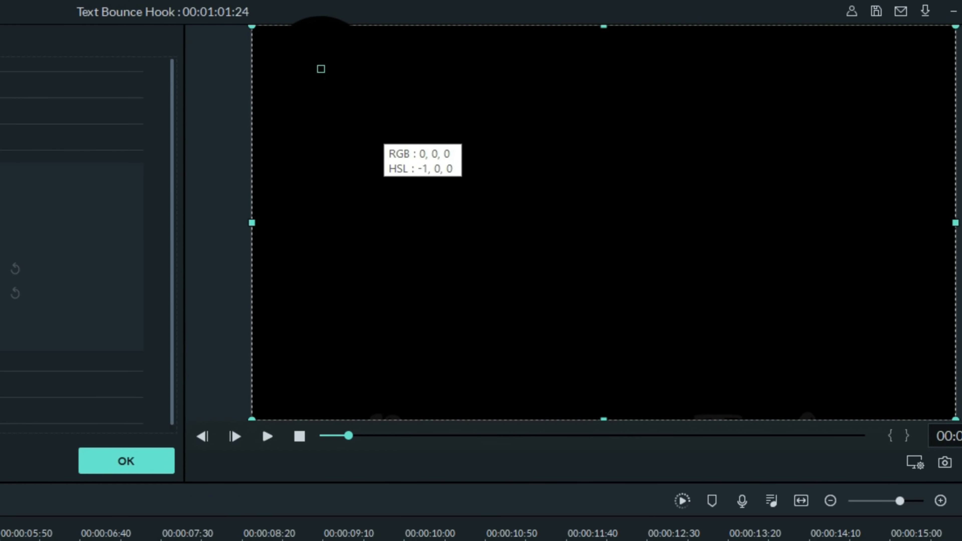
left_click(326, 130)
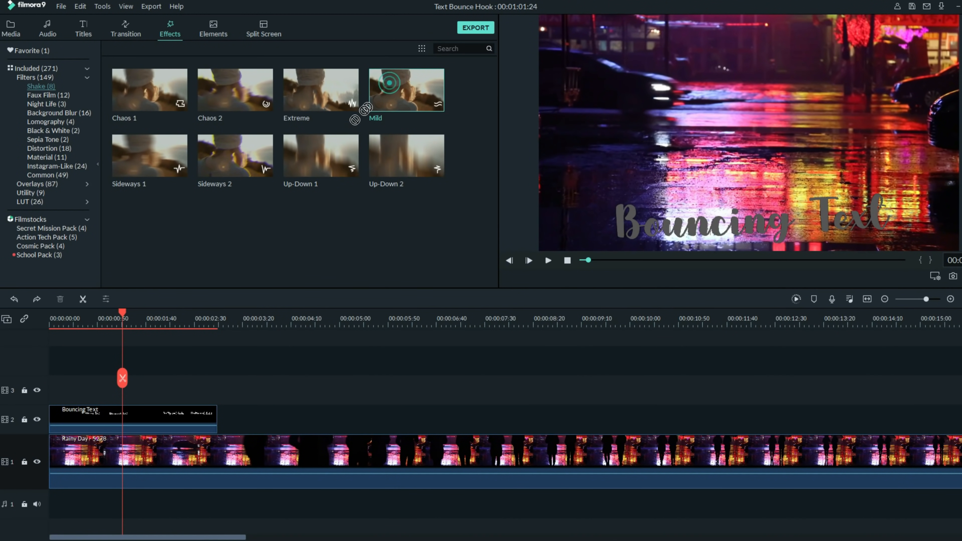
left_click_drag(148, 359, 57, 390)
left_click_drag(170, 390, 290, 391)
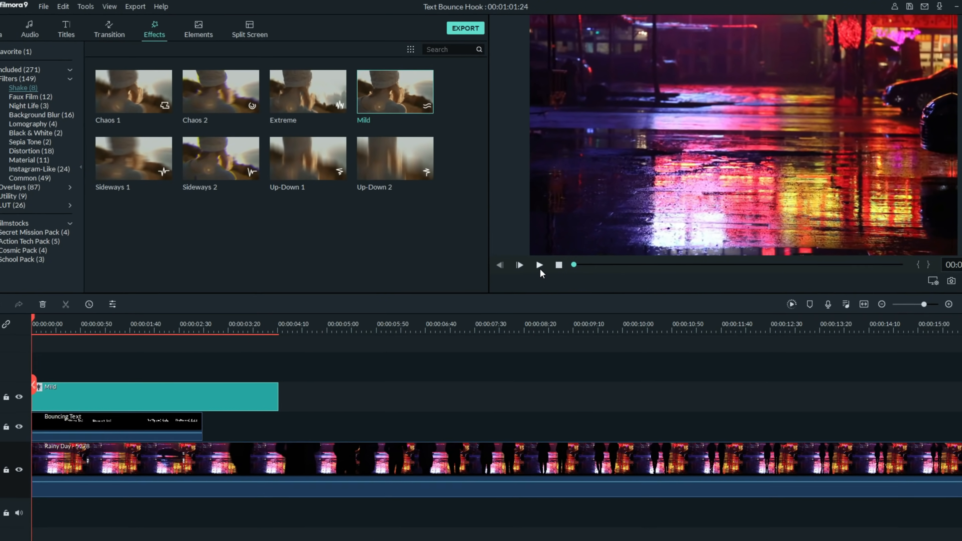
left_click(540, 265)
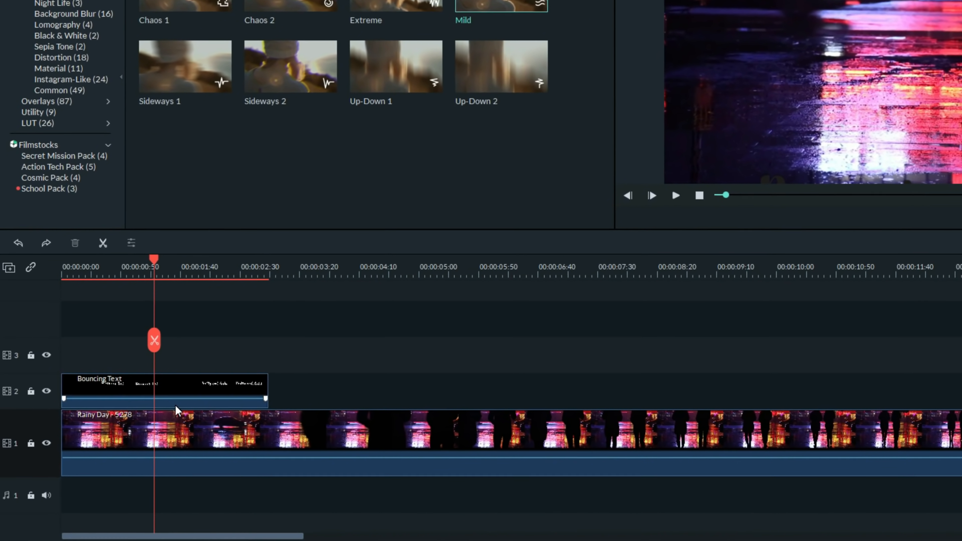
Step: Split the Bouncing Text clip at the playhead and move its second part to about 00:00:02:30
left_click(142, 431)
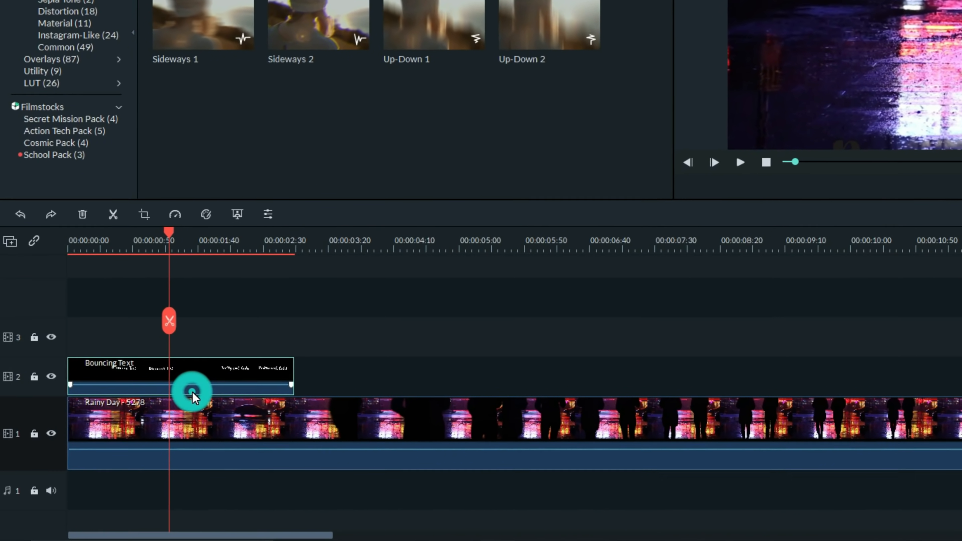
left_click(169, 321)
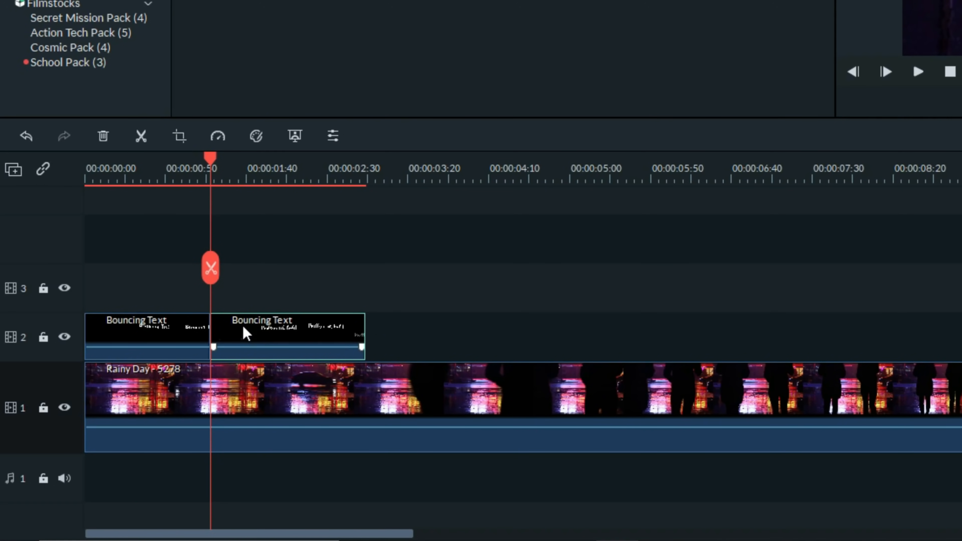
left_click_drag(244, 333, 399, 333)
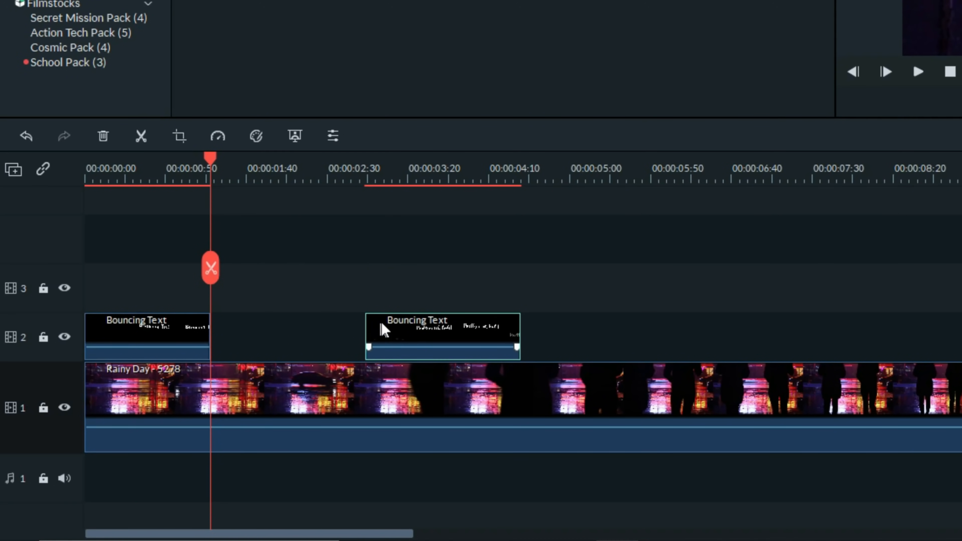
Step: Slow the second title clip to 0.5x speed and scrub the timeline to review it
double_click(391, 331)
left_click(218, 136)
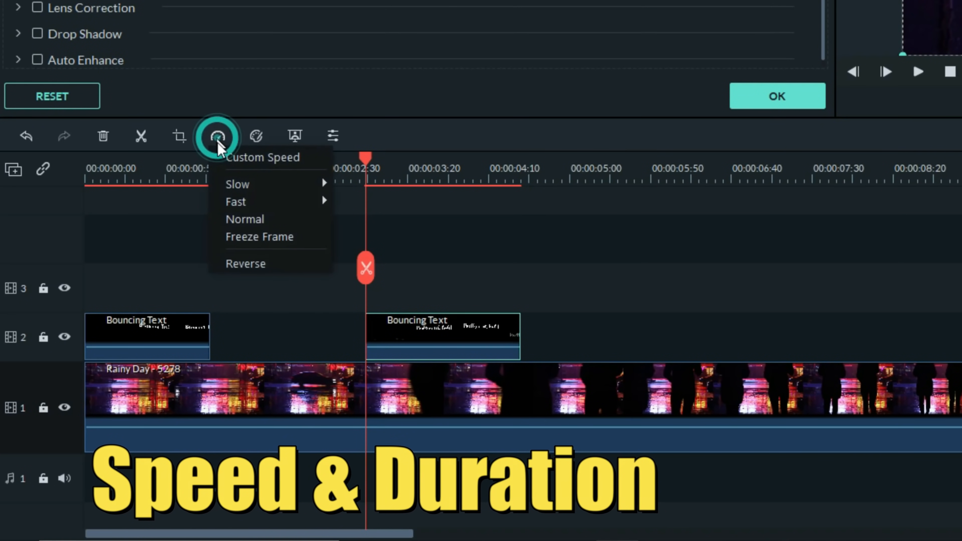
mouse_move(315, 184)
left_click(359, 185)
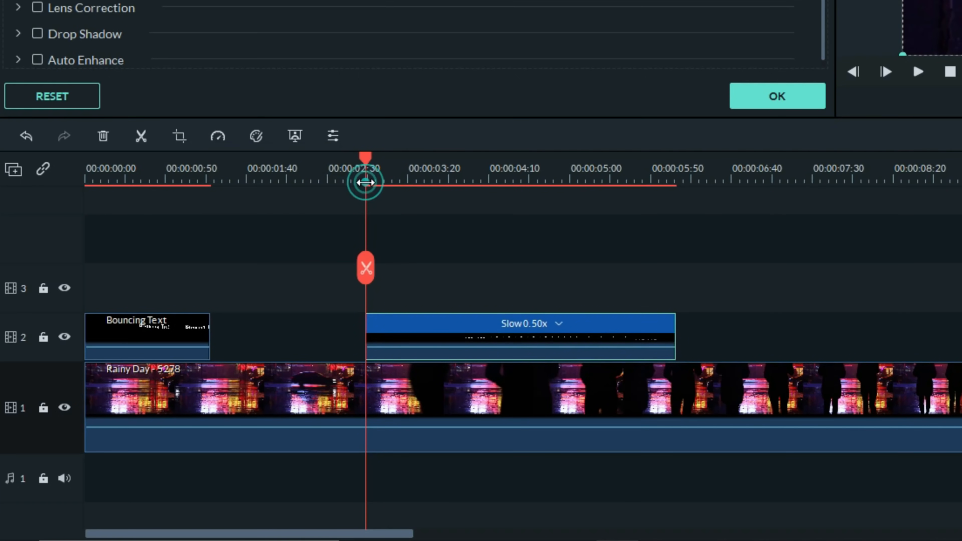
left_click(134, 171)
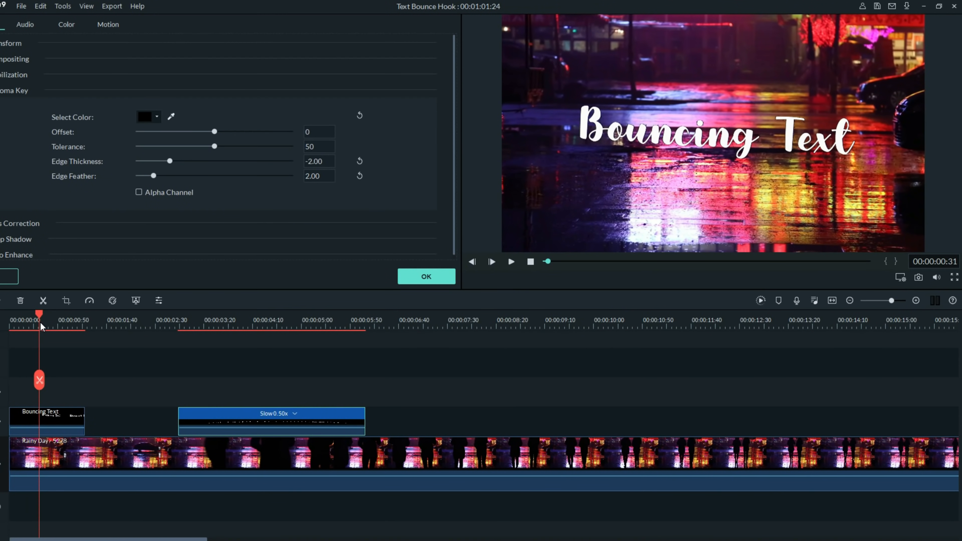
left_click(161, 171)
left_click_drag(56, 326, 254, 340)
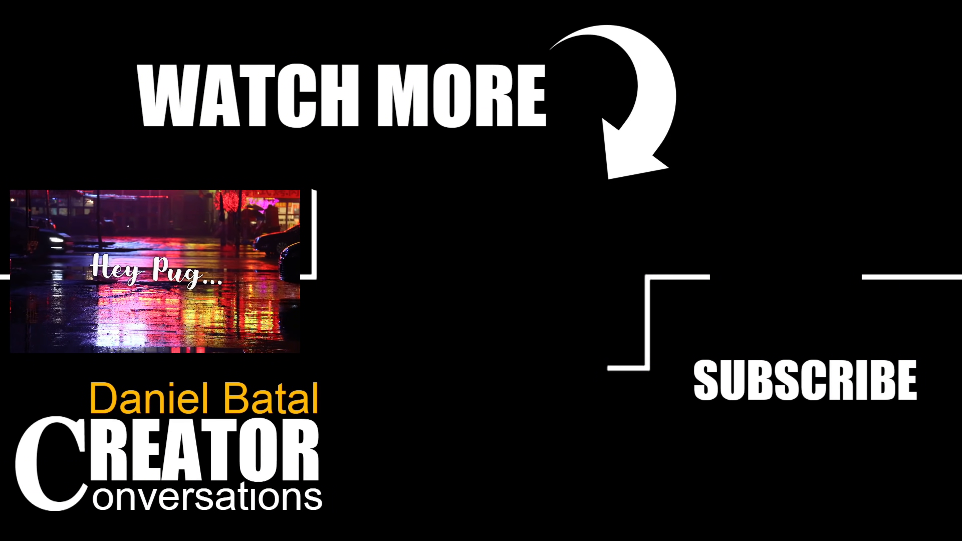